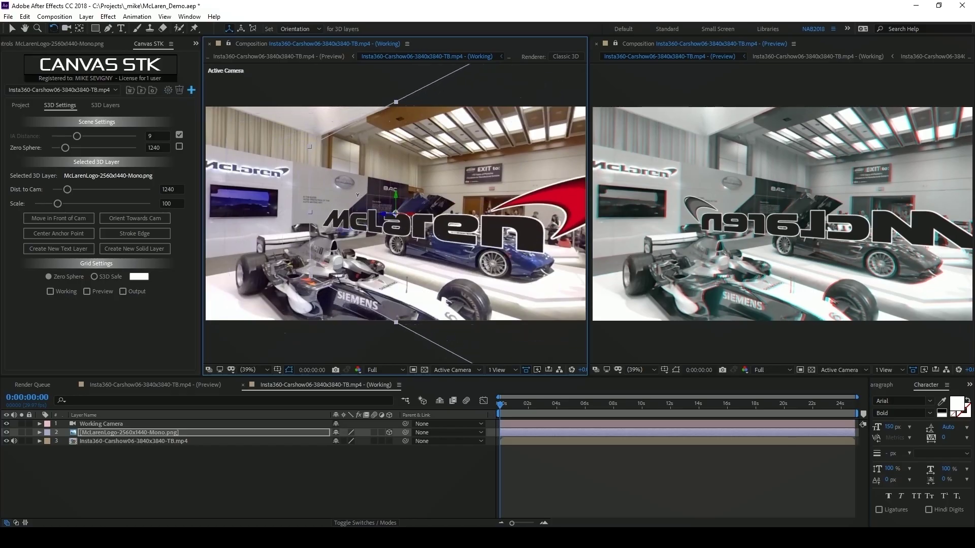
Drag the Dist. to Cam slider to bring the McLaren logo closer to the camera
left_click_drag(67, 190, 43, 203)
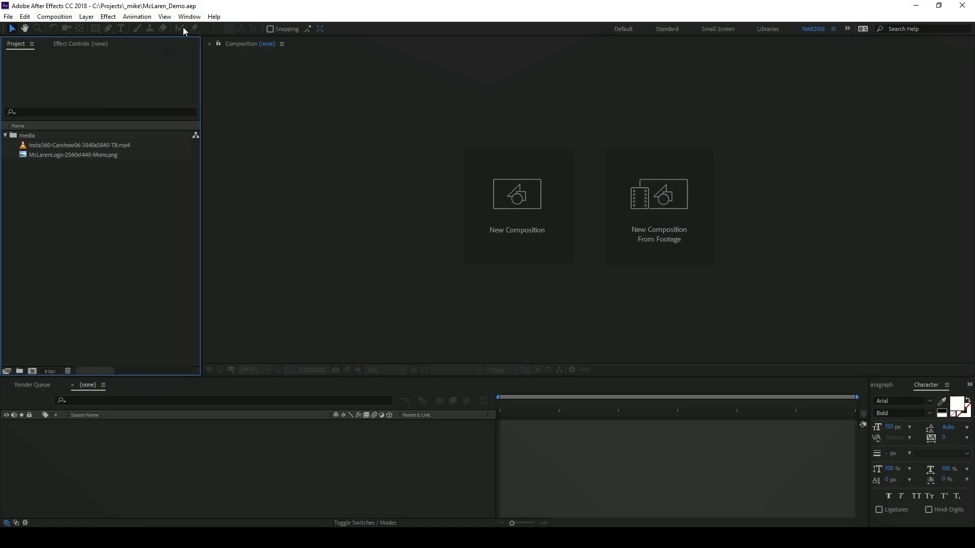
Launch Canvas STK.jsxbin from the Window menu and dock it beside the Project panel
left_click(190, 17)
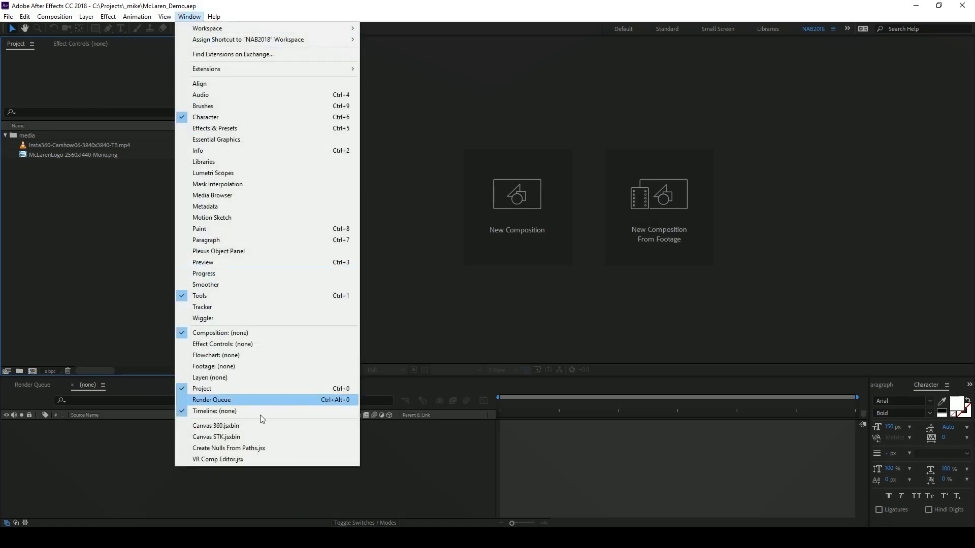
left_click(244, 438)
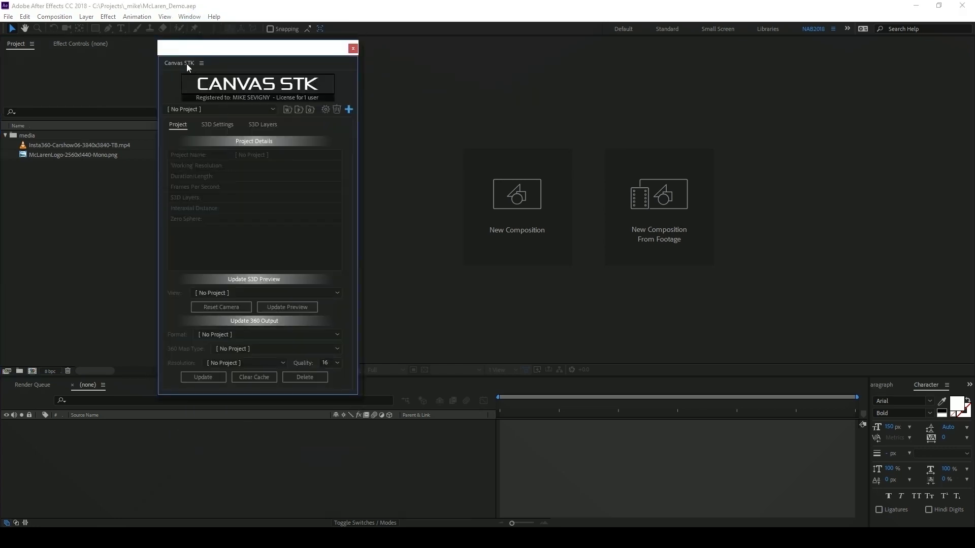
left_click_drag(187, 63, 143, 42)
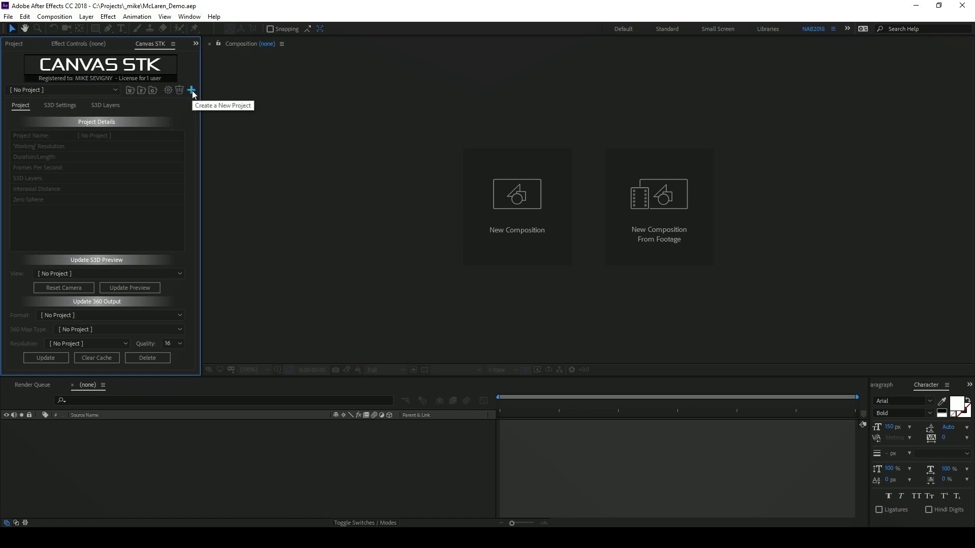
Create a new Canvas STK project from the Insta360 car-show MP4 as Top/Bottom equirectangular stereo
left_click(116, 91)
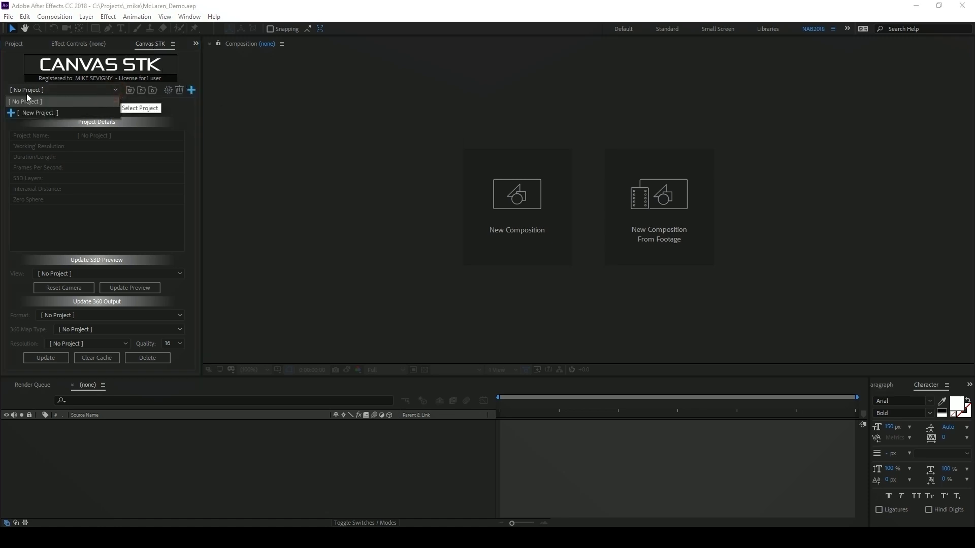
left_click(55, 113)
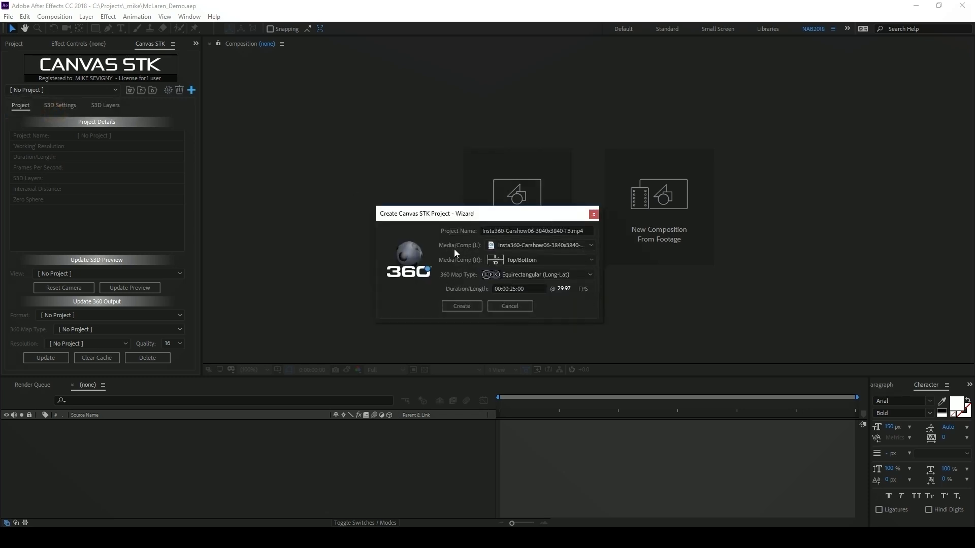
left_click(547, 246)
left_click(527, 258)
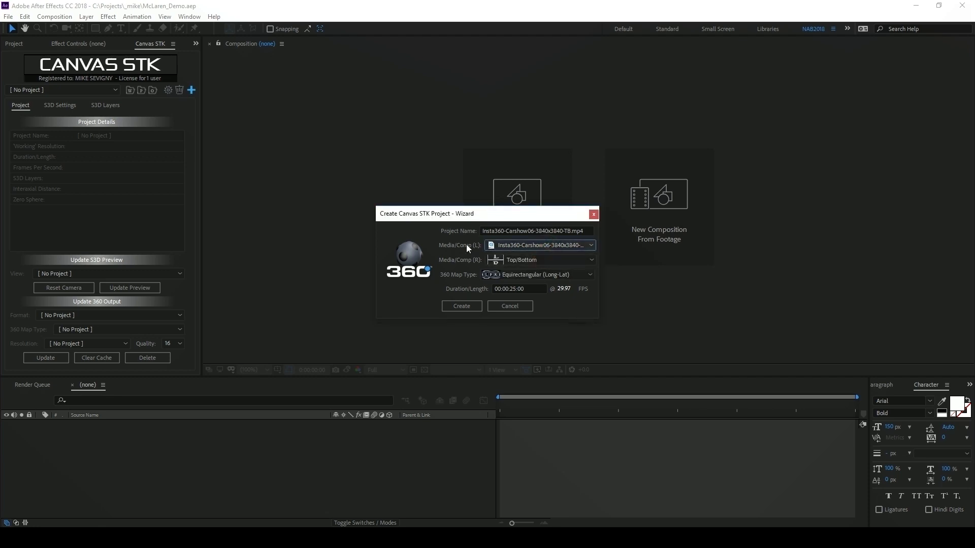
left_click(523, 260)
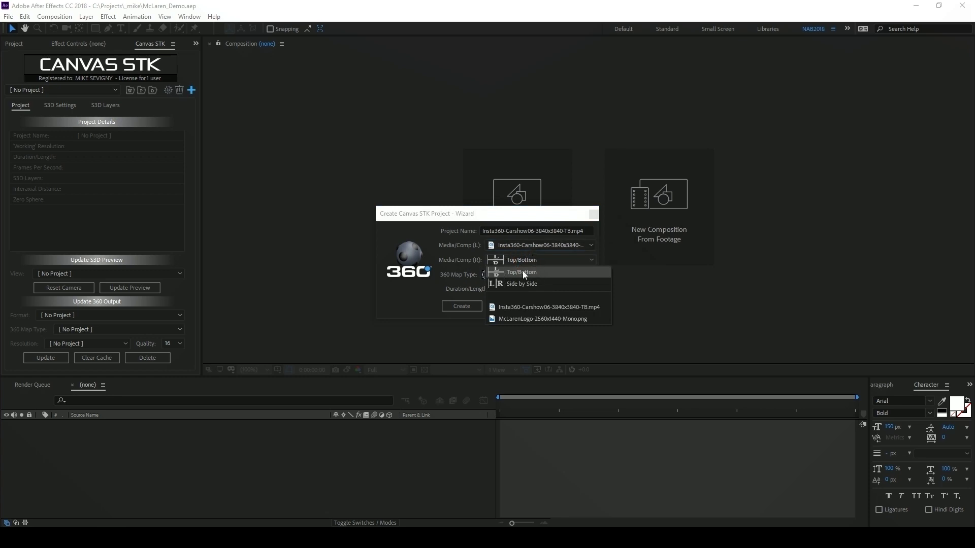
left_click(533, 272)
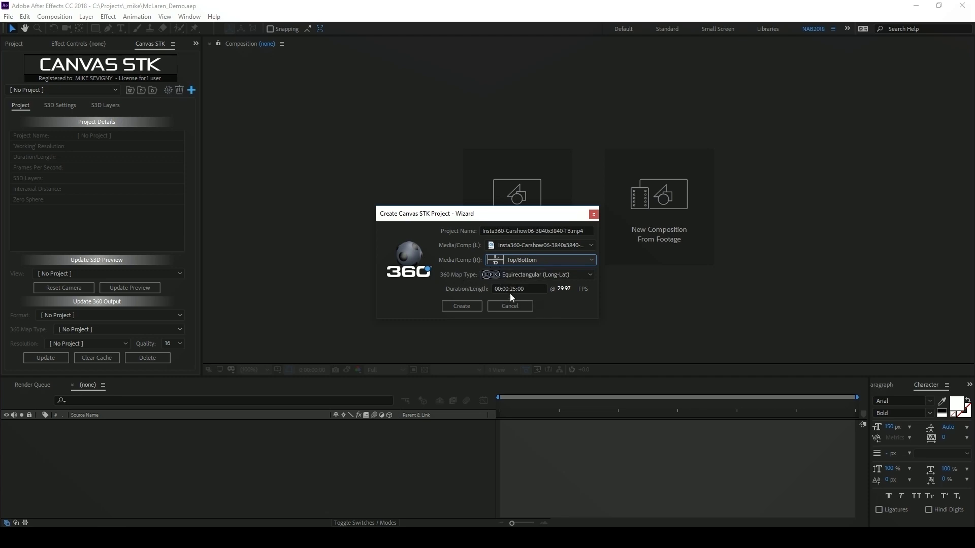
left_click(473, 306)
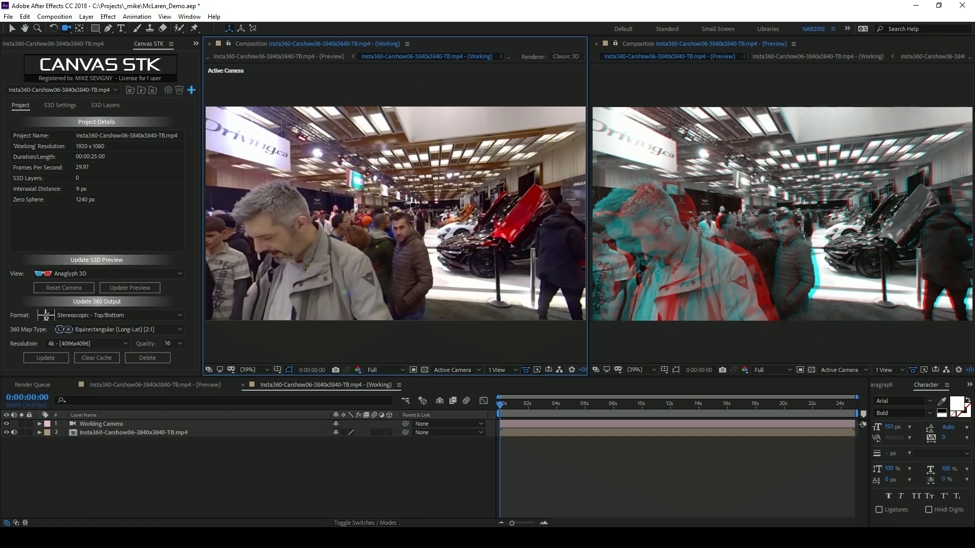
Orbit the Working view to face the McLaren stand with the Formula 1 car
left_click_drag(343, 179, 494, 171)
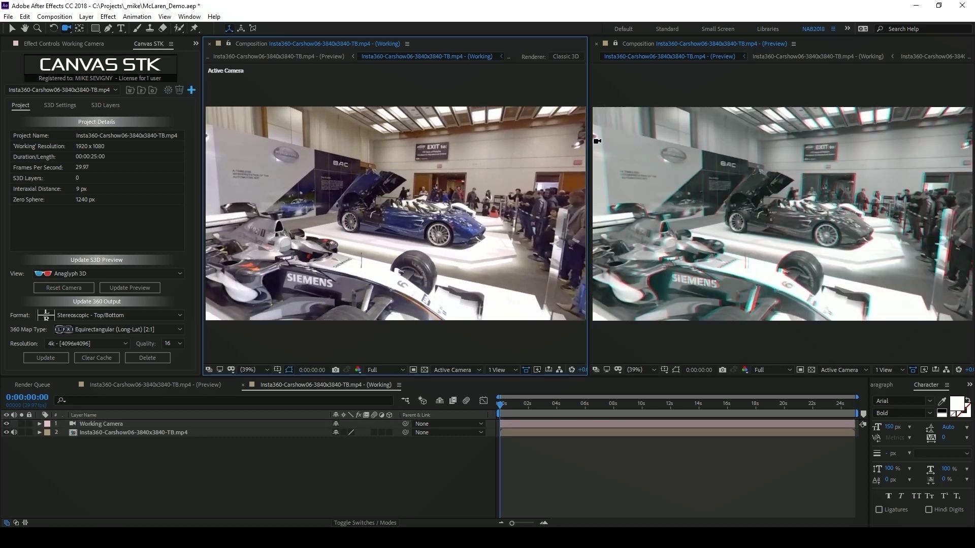
left_click_drag(416, 204, 423, 201)
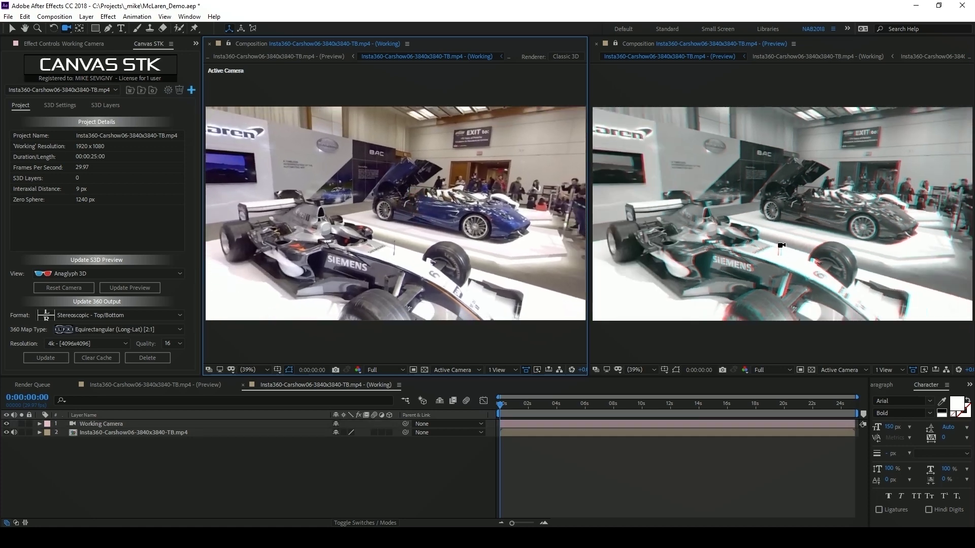
Add McLarenLogo png to the Working comp below the Working Camera as a 3D layer
left_click(94, 45)
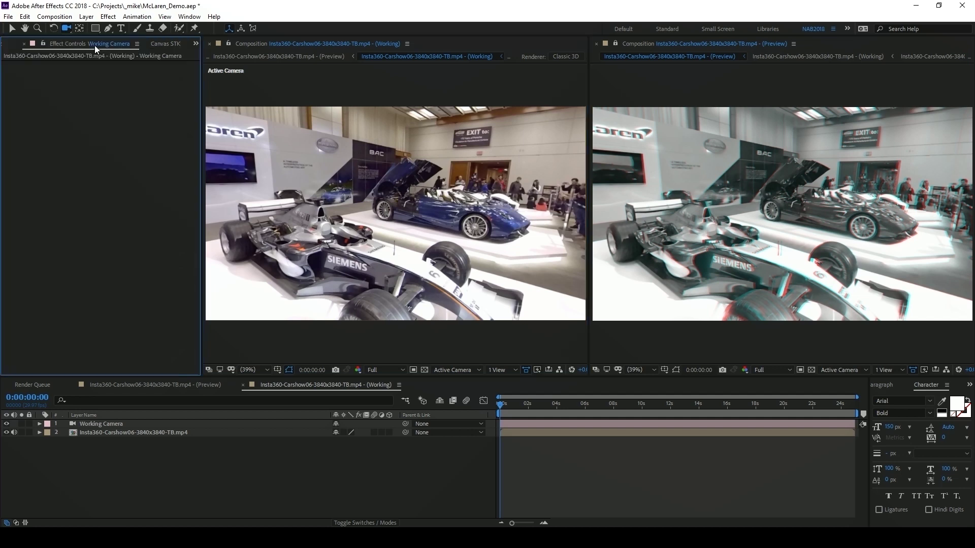
key("ctrl+0")
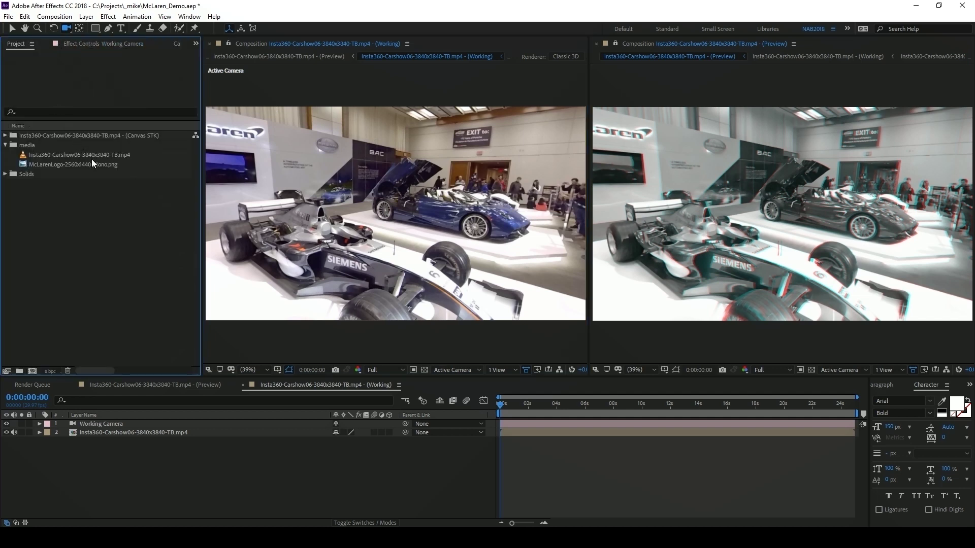
left_click_drag(89, 161, 99, 427)
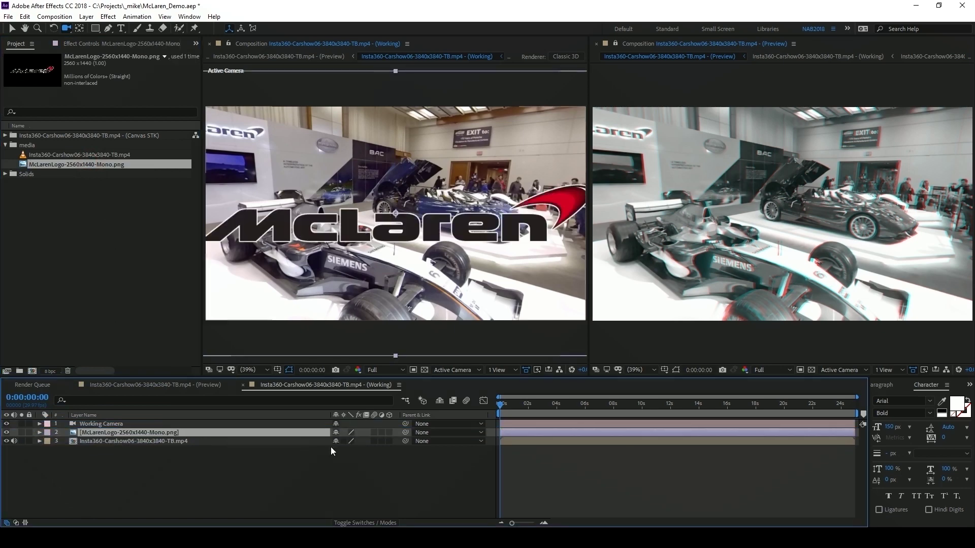
left_click(389, 432)
left_click(324, 177)
mouse_move(323, 178)
left_mouse_down()
mouse_move(455, 177)
mouse_move(325, 181)
left_mouse_up()
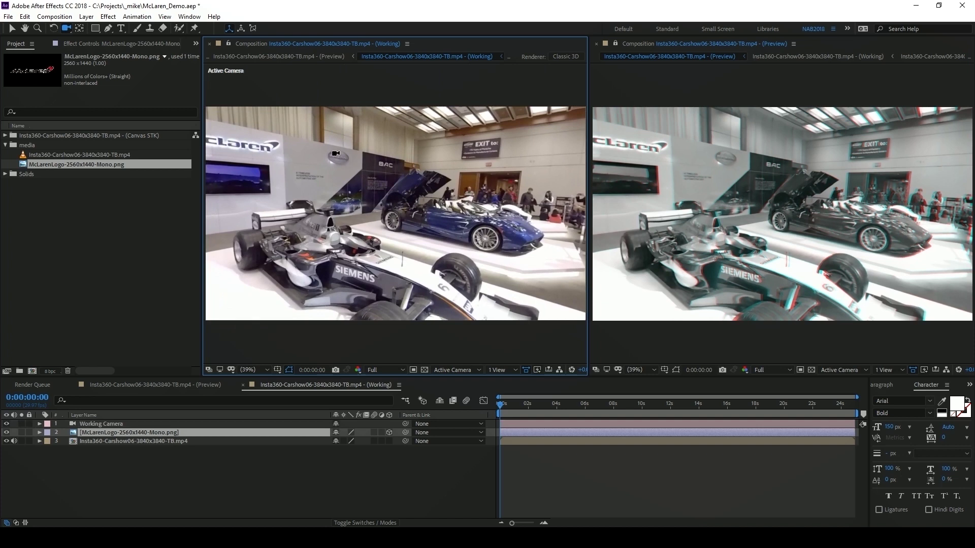
In S3D Settings, use Move in Front of Cam to place the logo at distance 1240
left_click(131, 44)
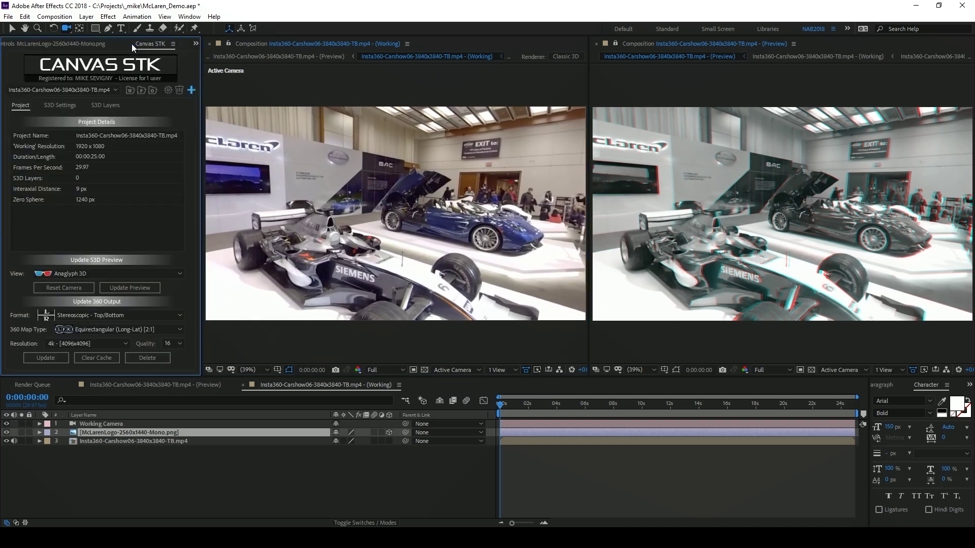
left_click(64, 107)
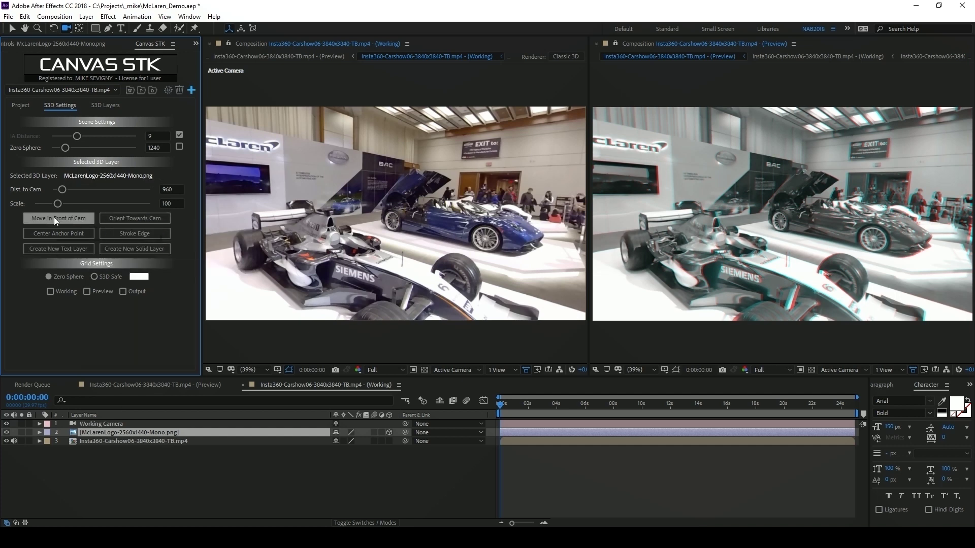
left_click(82, 224)
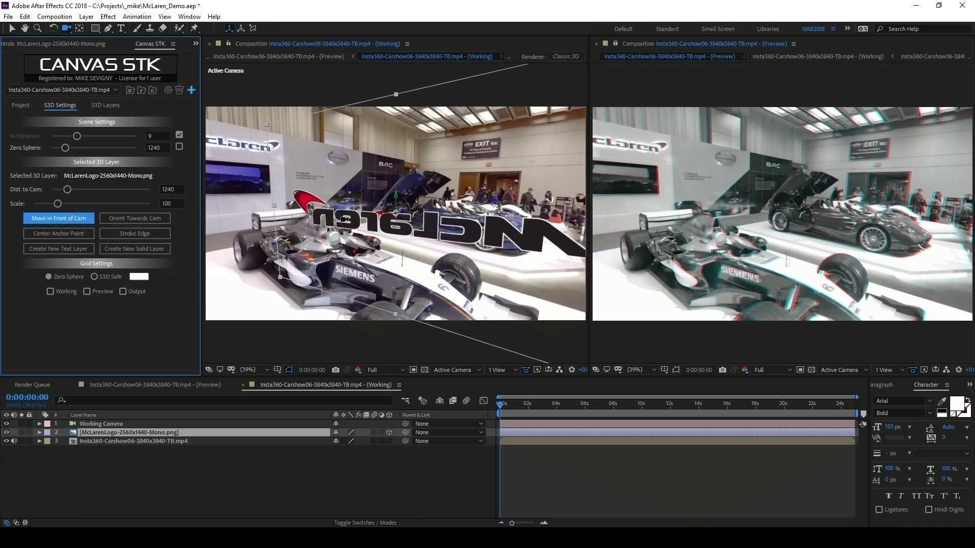
left_click_drag(358, 165, 386, 168)
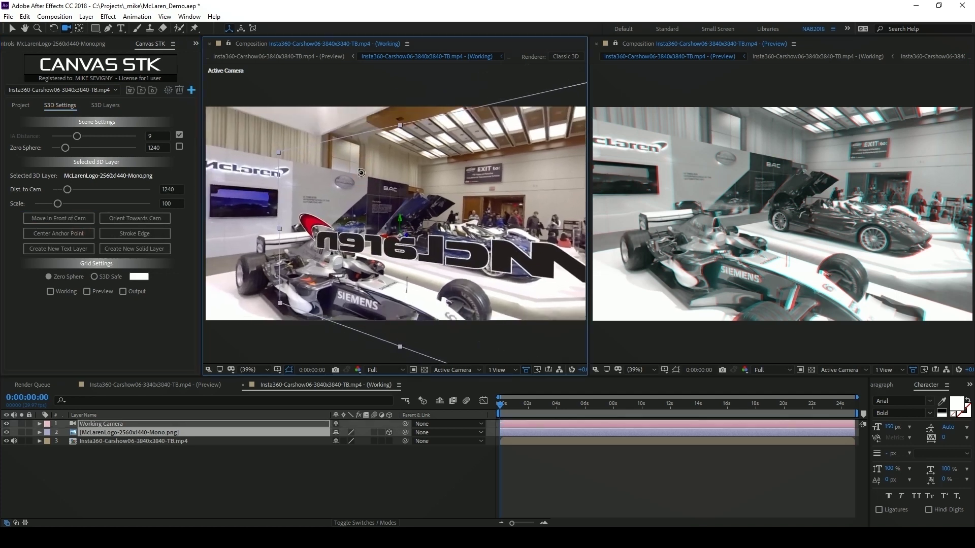
left_click(76, 218)
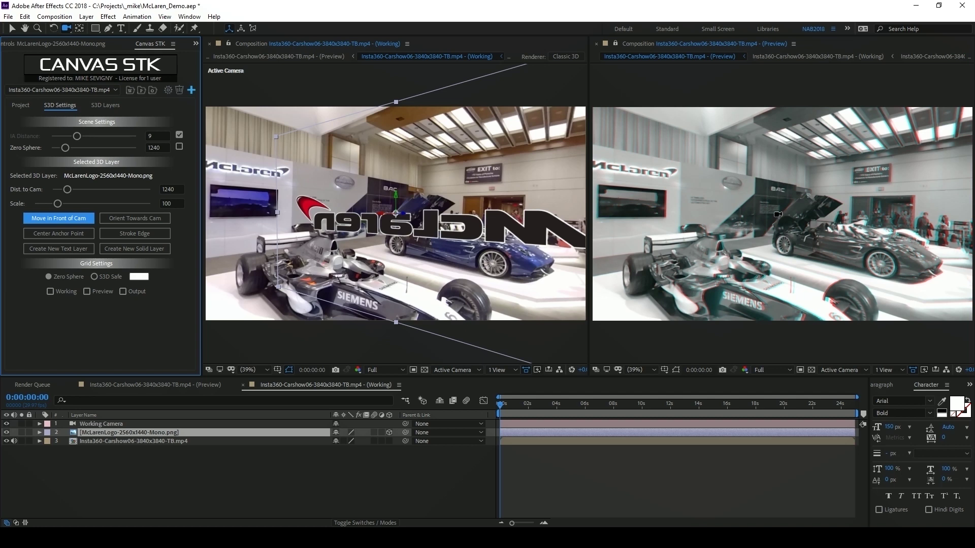
Run Update Preview and Refresh Preview so the anaglyph preview includes the McLaren logo
left_click(26, 104)
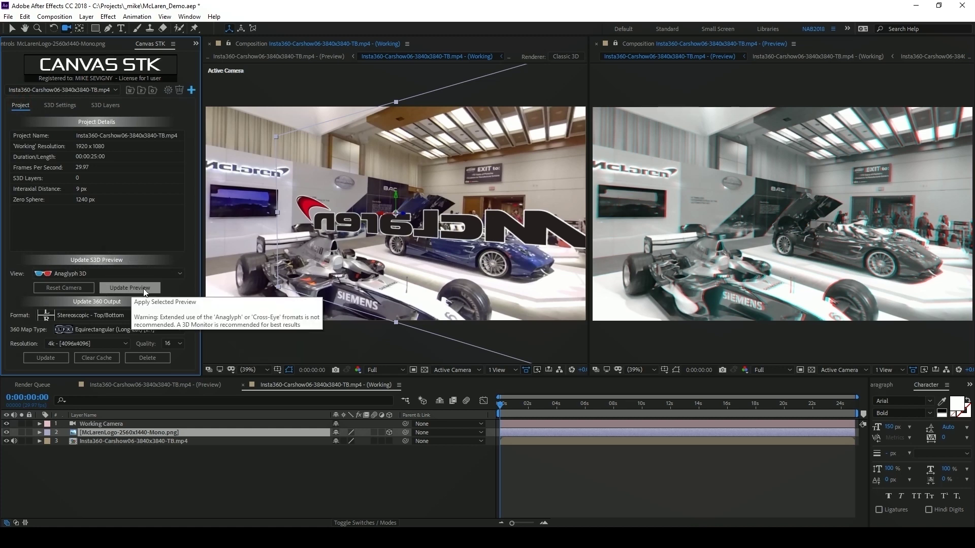
left_click(129, 288)
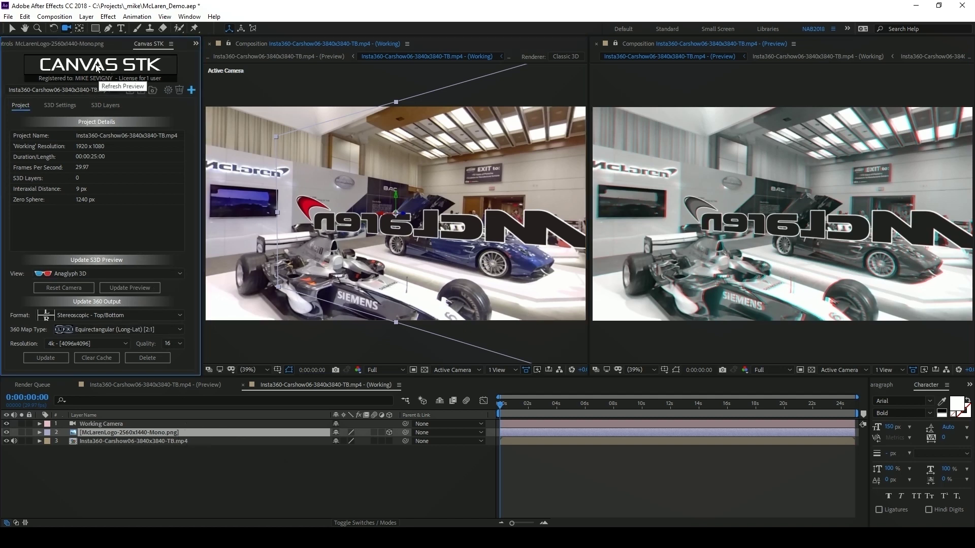
left_click(142, 69)
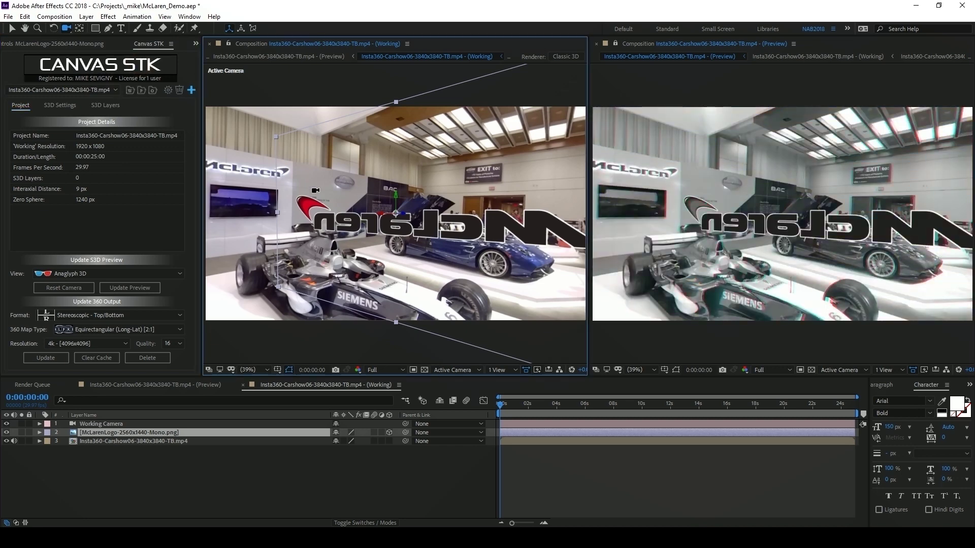
left_click(61, 104)
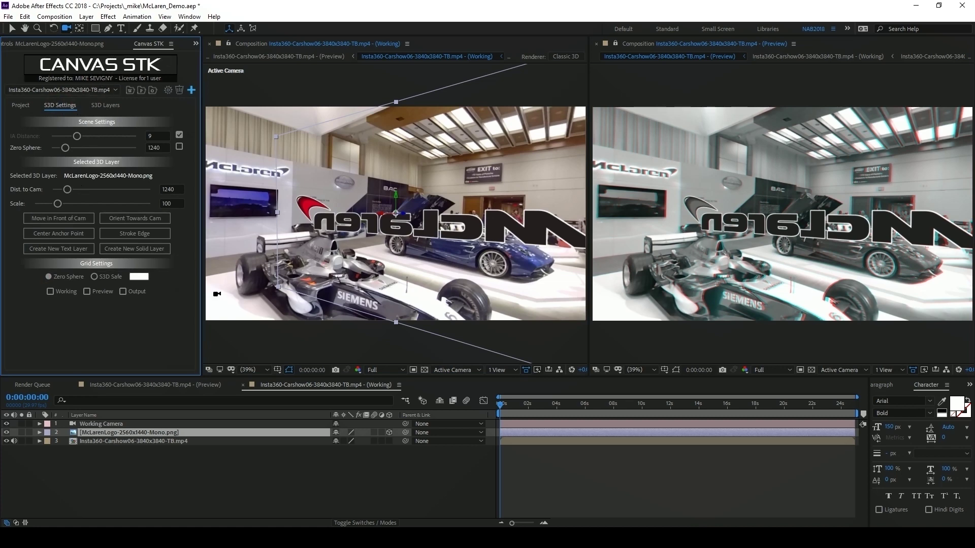
left_click(107, 62)
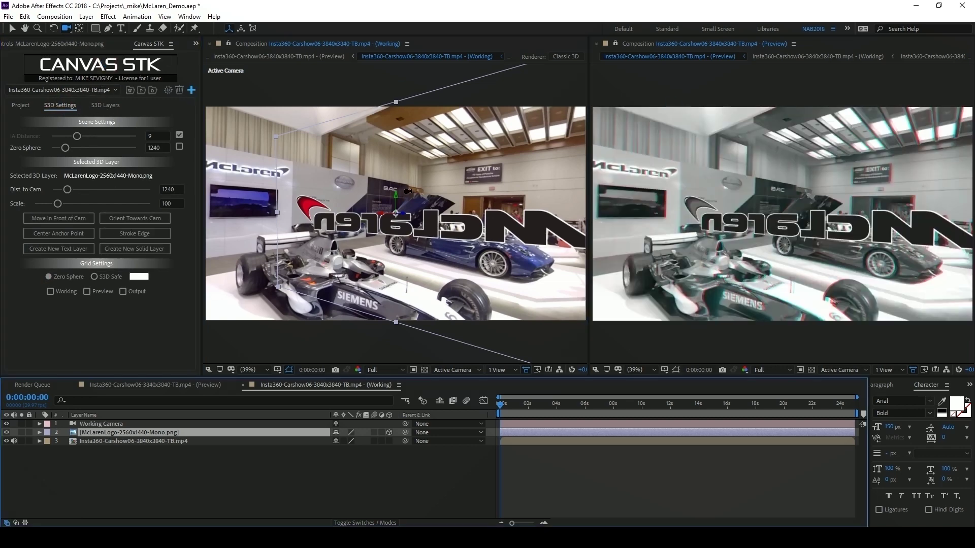
Rotate the logo to read correctly, set distance 452.5 and scale 36.13, then move it above the cars
key("w")
left_click_drag(401, 199, 371, 201)
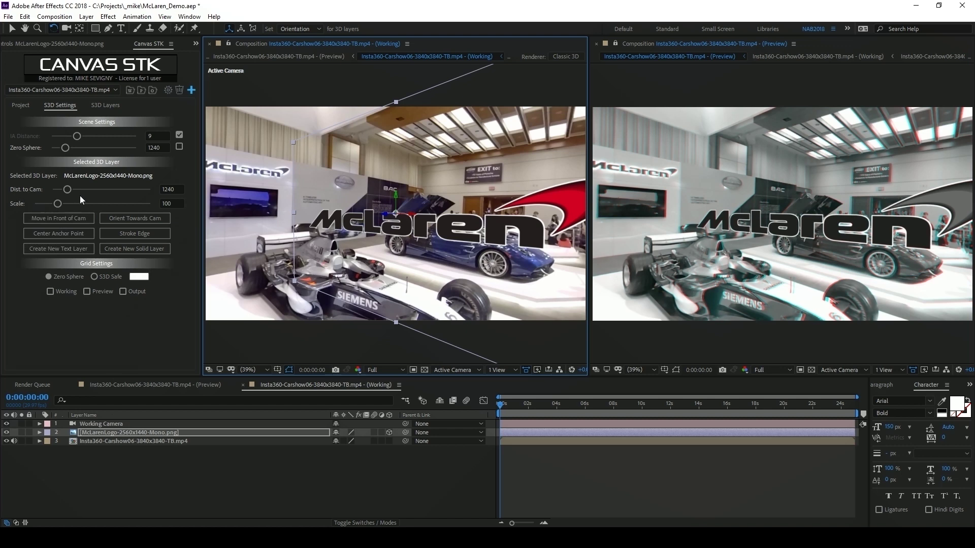
left_click_drag(67, 189, 54, 195)
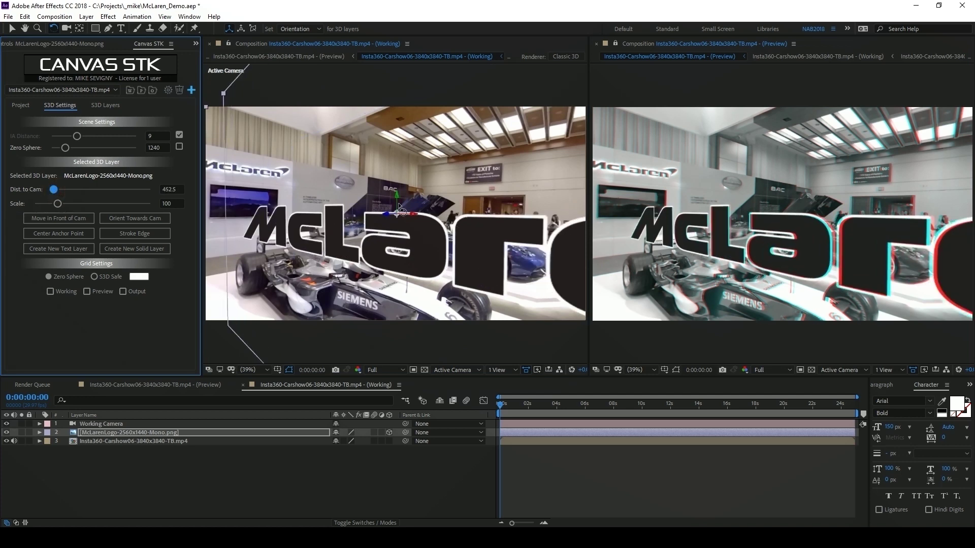
left_click_drag(55, 203, 43, 205)
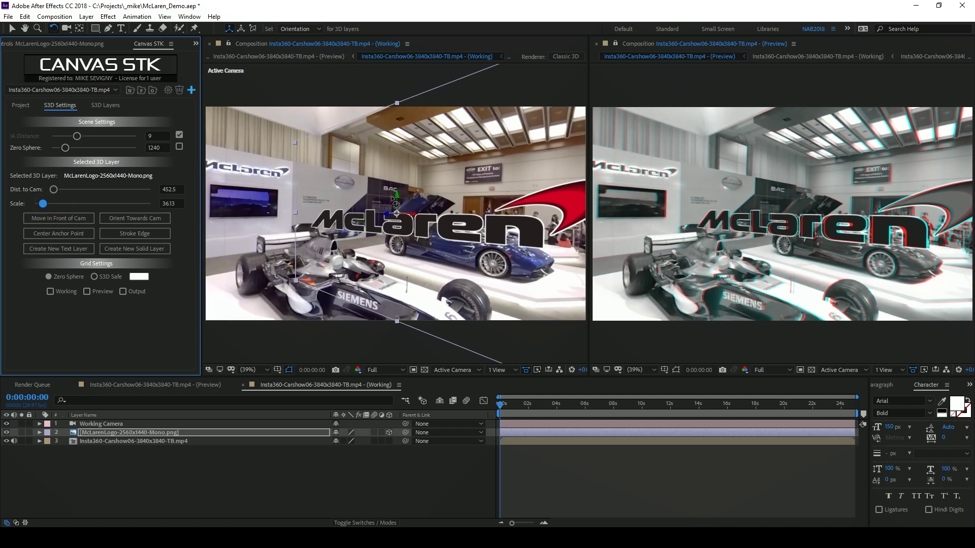
left_click(417, 231)
key("v")
left_click_drag(417, 231, 407, 216)
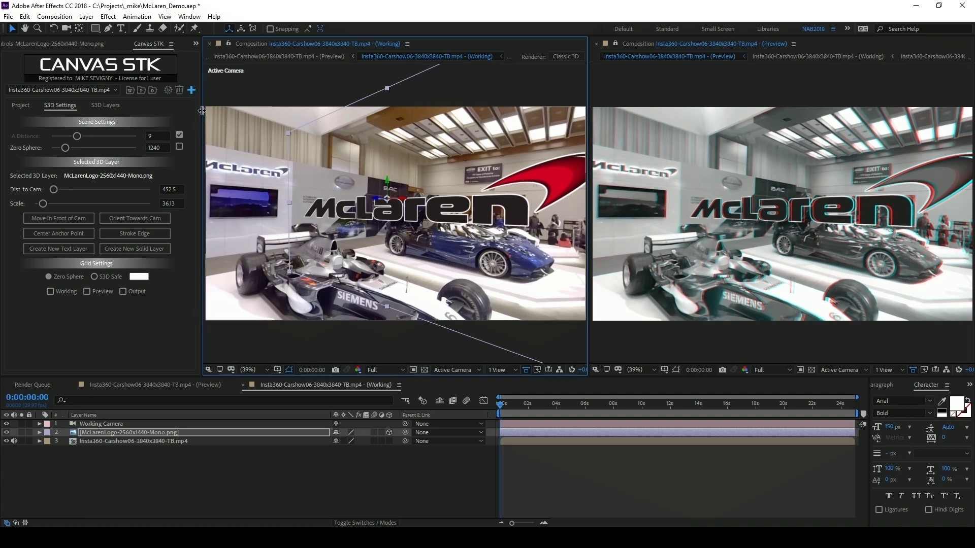
Build the top/bottom 360 Output comps with Update 360 Output and inspect them in the Output viewer
left_click(20, 107)
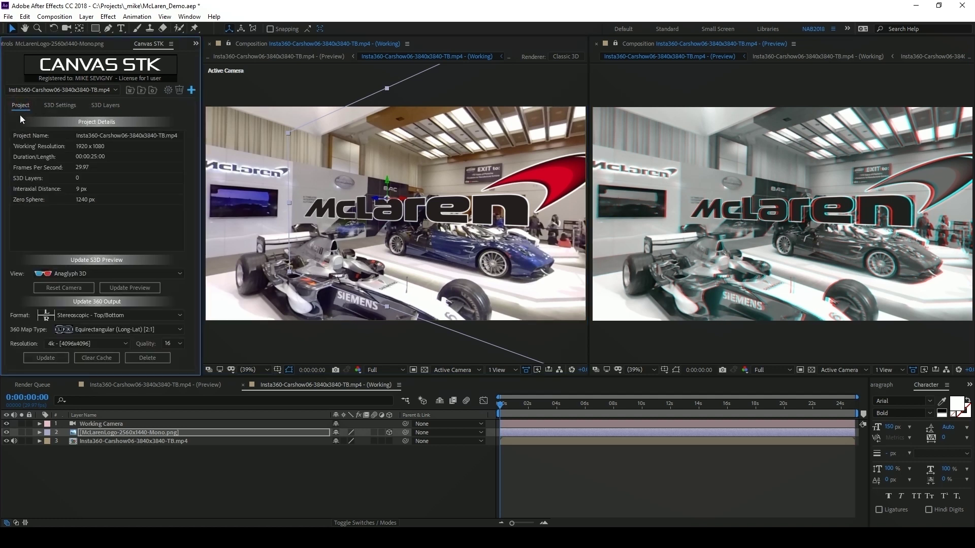
left_click(64, 359)
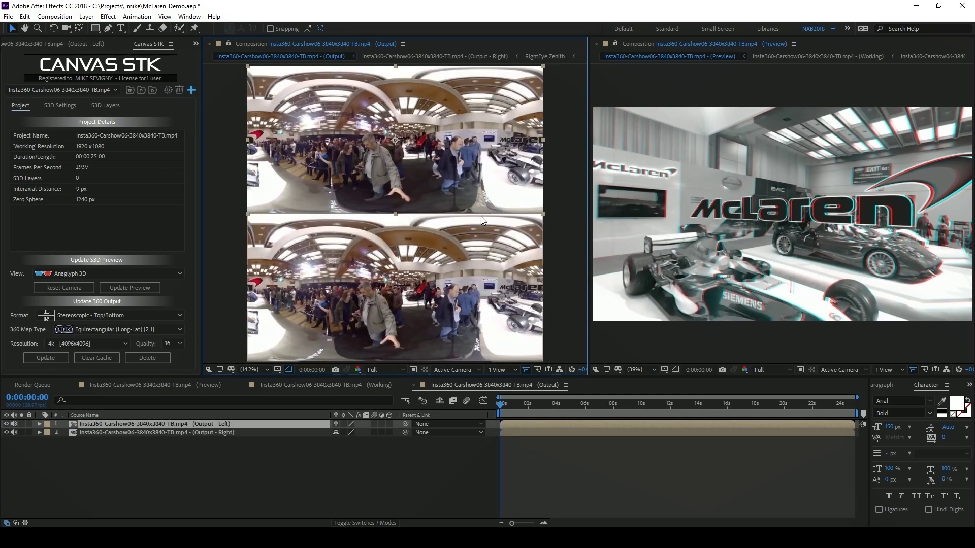
scroll(459, 186, "up", 2)
left_click_drag(396, 181, 305, 196)
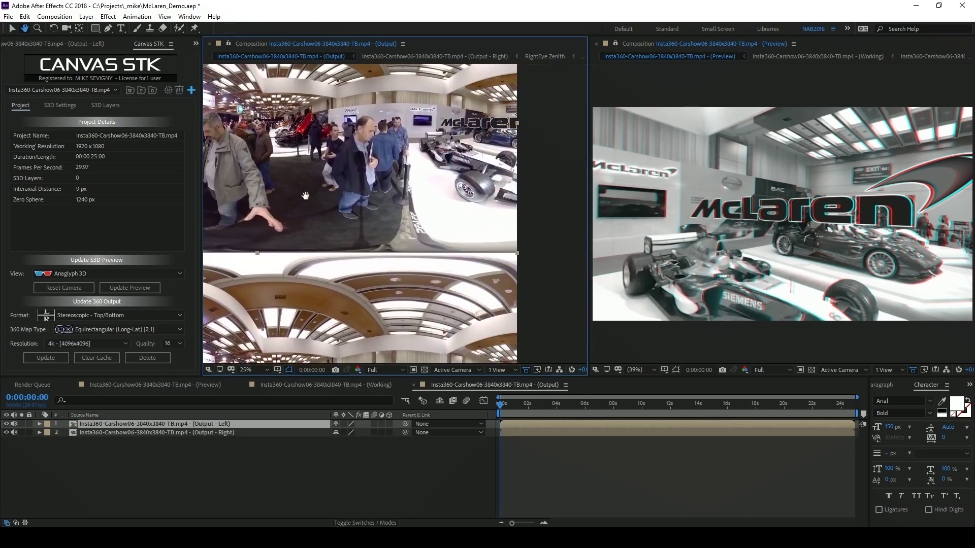
left_click_drag(433, 160, 408, 217)
scroll(405, 153, "down", 3)
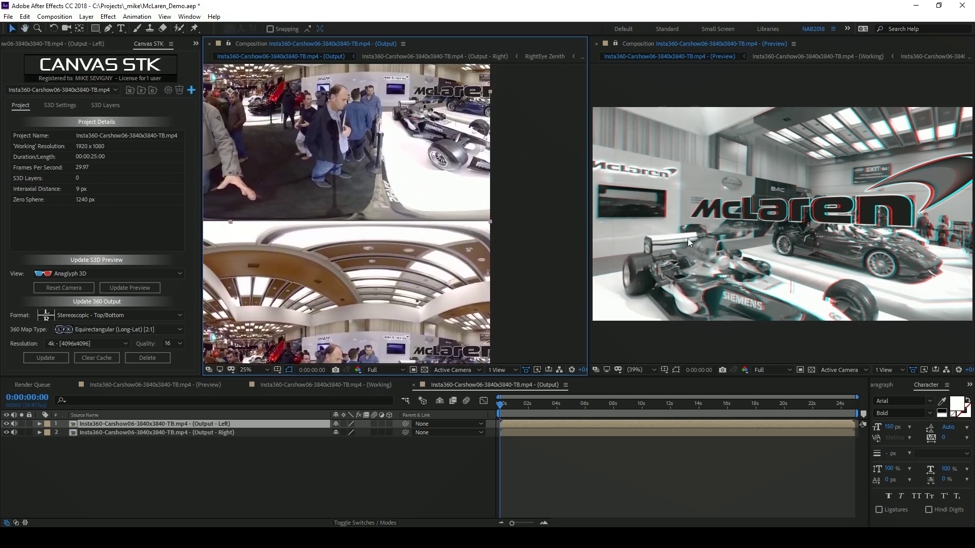
left_click(231, 370)
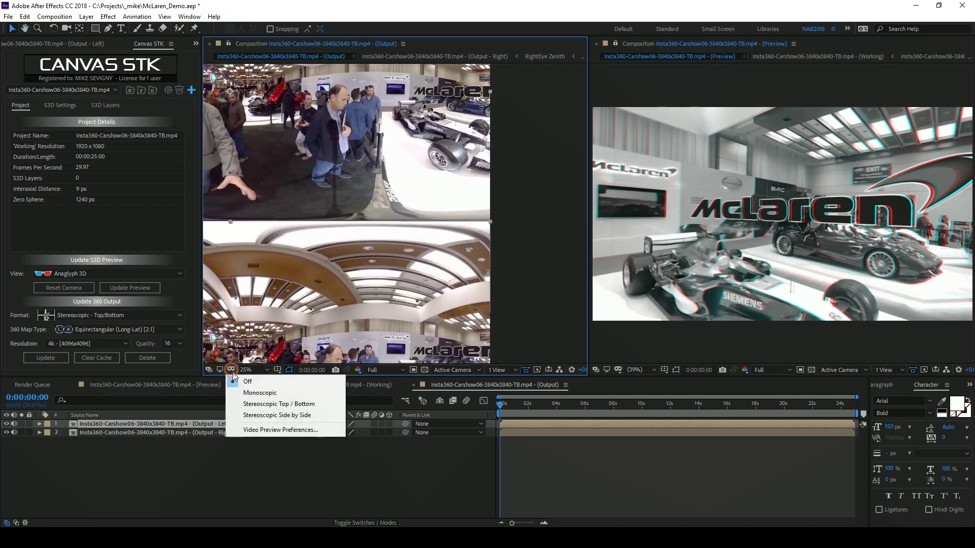
left_click(275, 405)
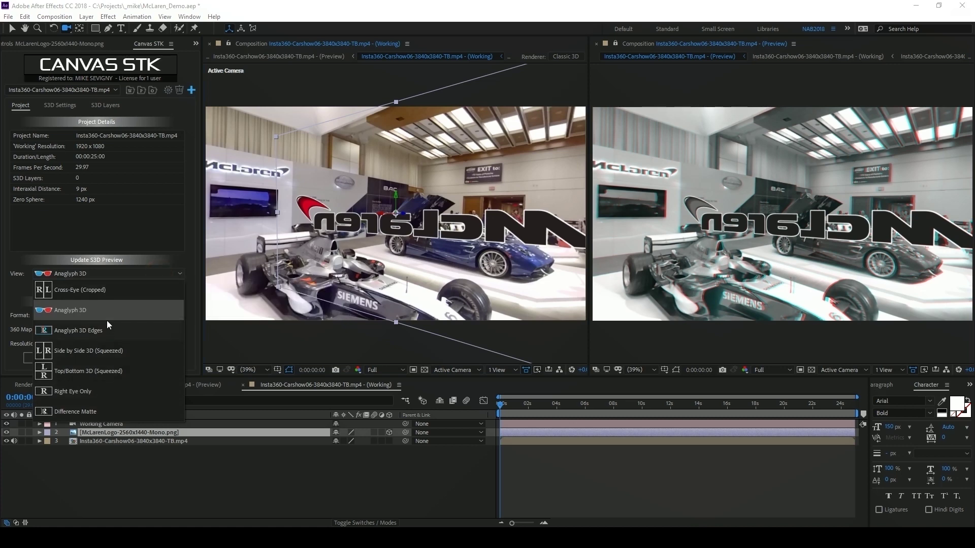
Review the Anaglyph 3D preview, output resolution, 360 map type and format settings without changing them
left_click(55, 310)
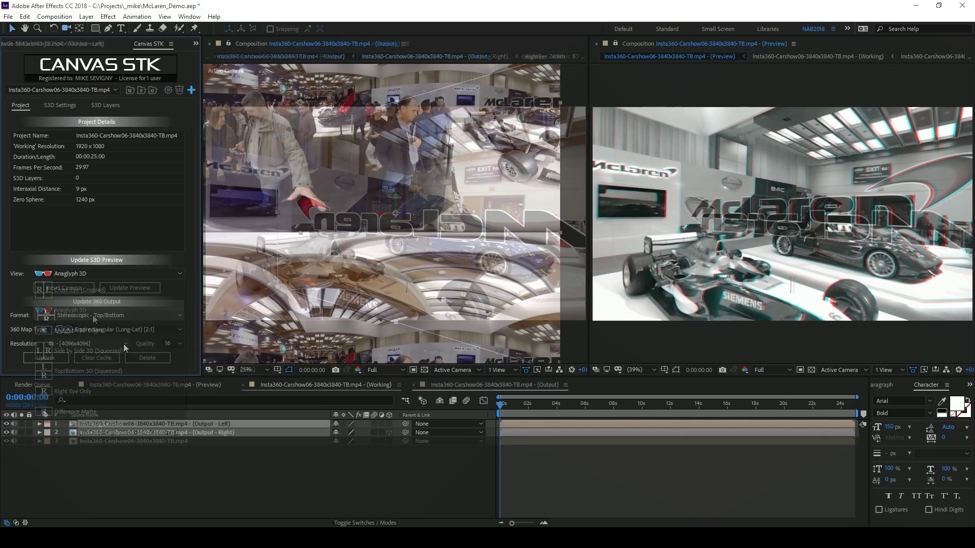
left_click(125, 343)
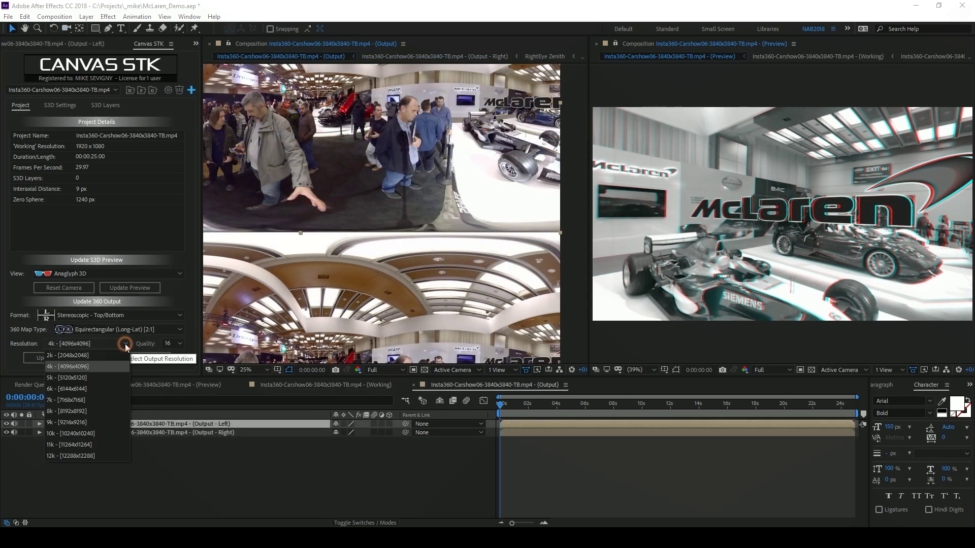
left_click(181, 330)
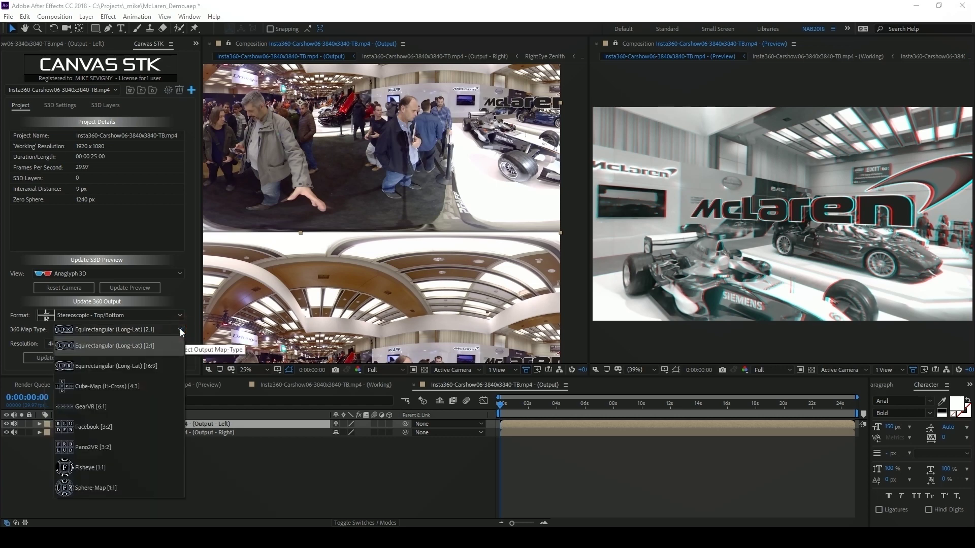
left_click(181, 316)
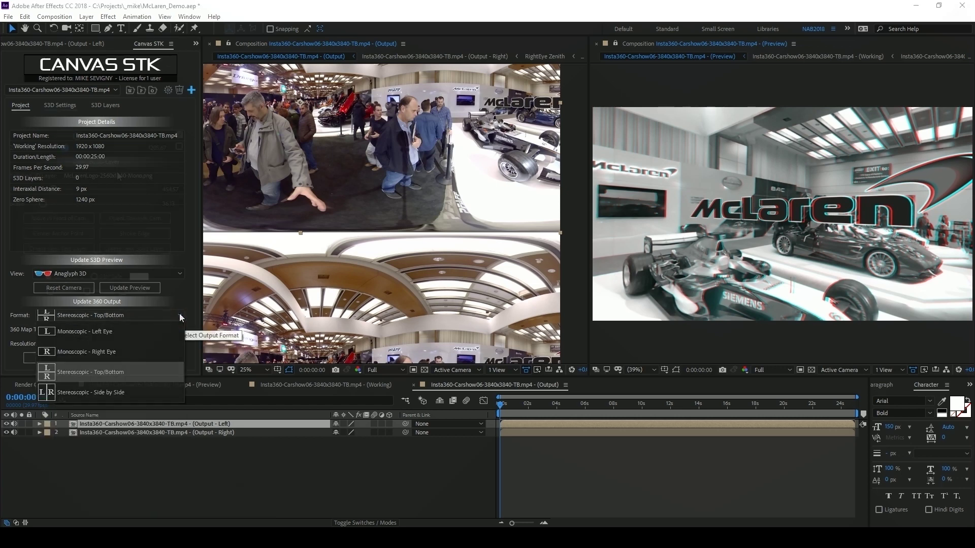
Set IA Distance to 9.18 and enable the grid in both Working and Preview views
left_click(60, 105)
mouse_move(78, 136)
left_mouse_down()
mouse_move(91, 138)
mouse_move(77, 136)
left_mouse_up()
left_click(50, 292)
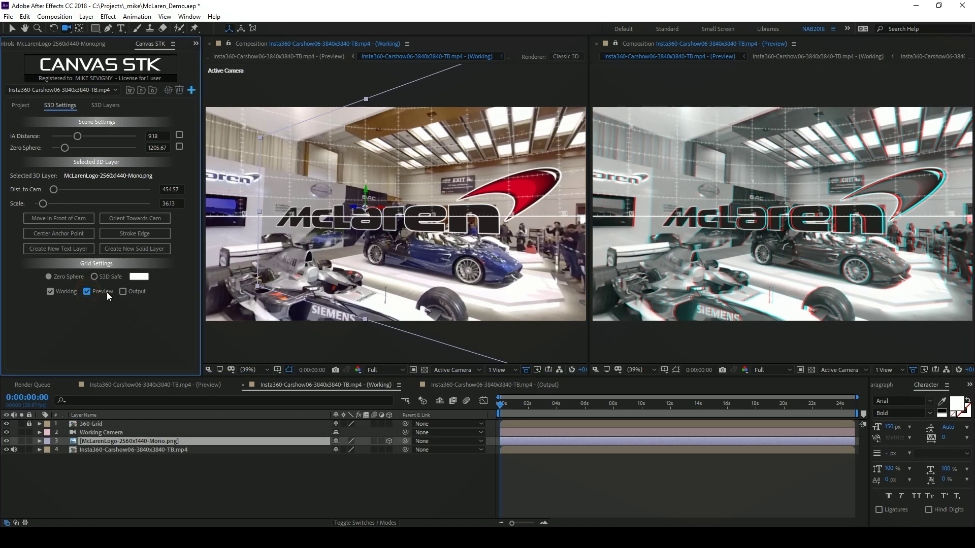
left_click(102, 292)
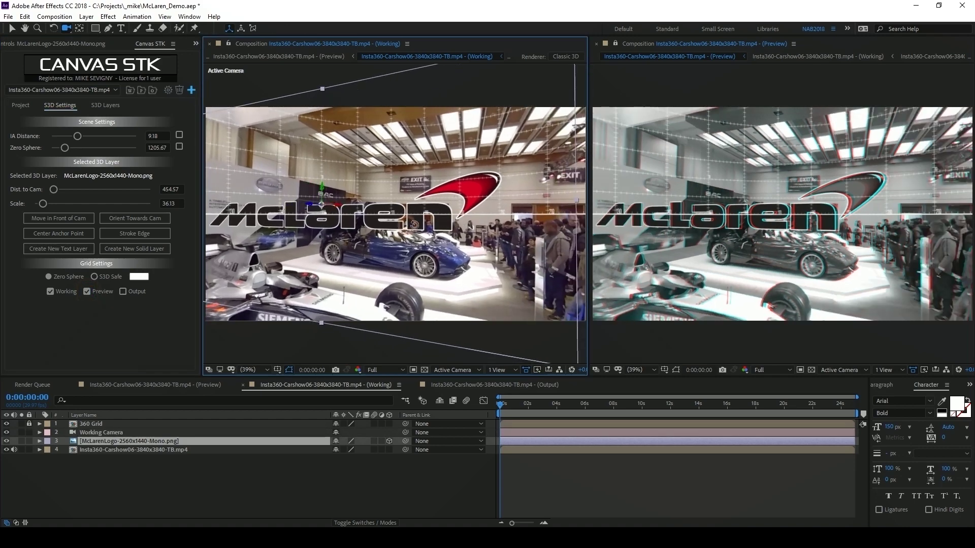